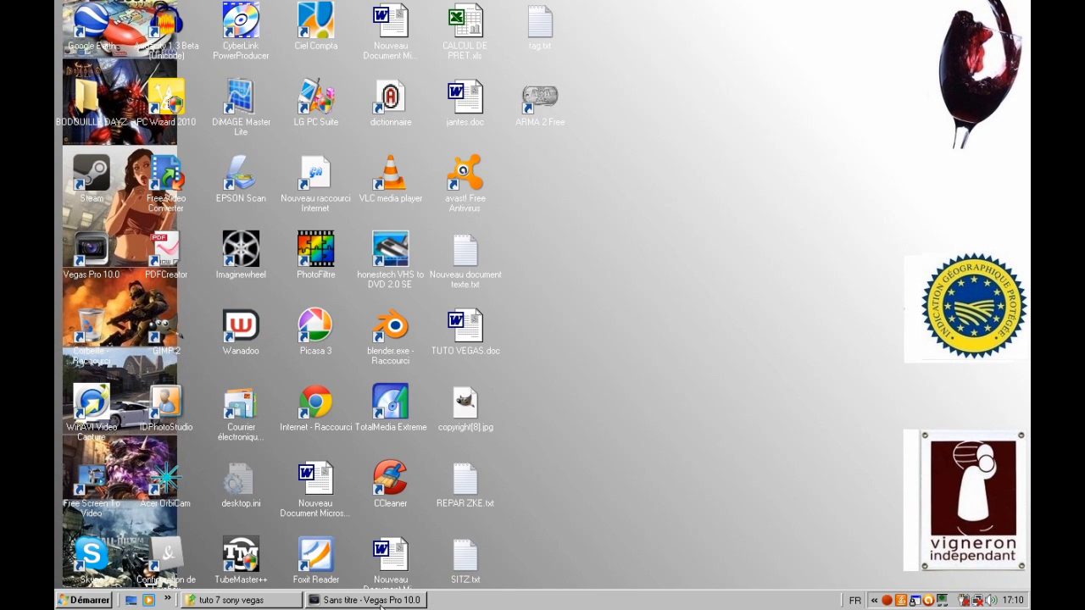
Step: Return to the Vegas Pro editor and open Project Video Properties
click(379, 602)
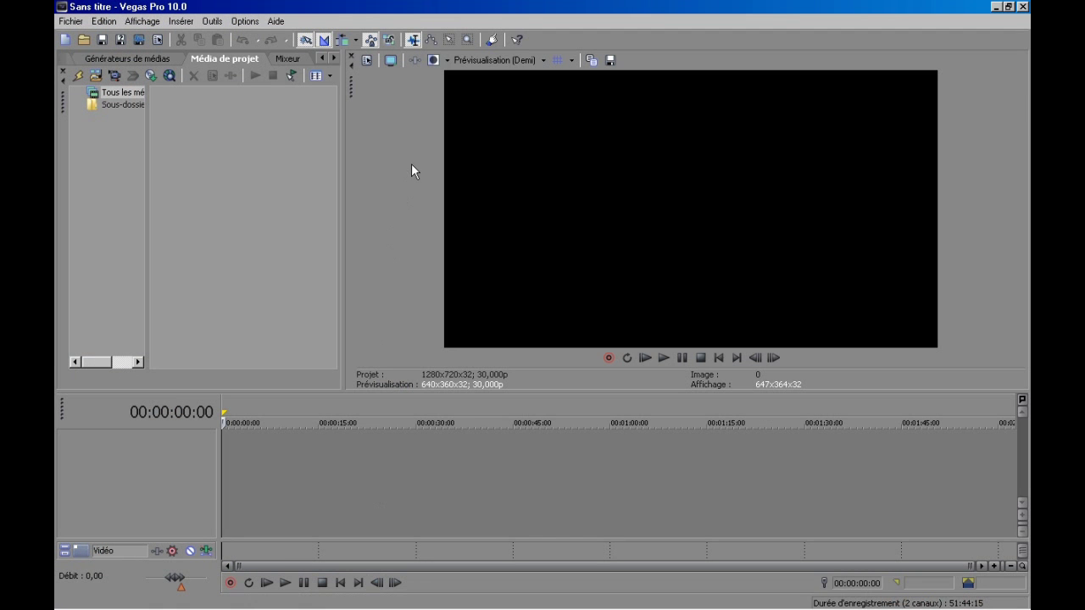
click(367, 62)
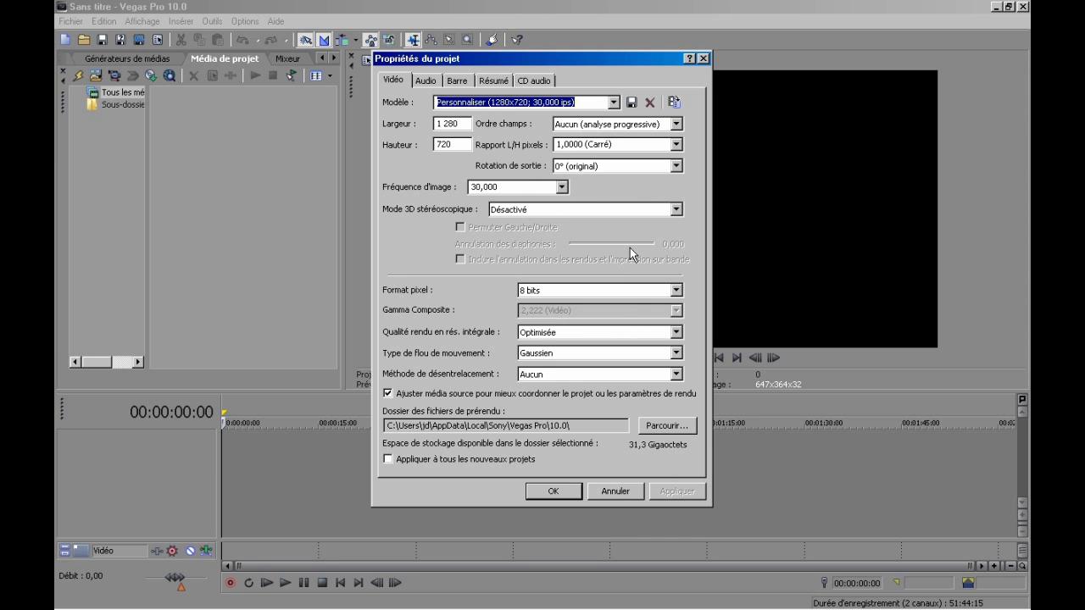
Step: Choose the HDV 720-25p template and set the frame rate back to 25,000 (PAL) after trying 29,970
click(616, 101)
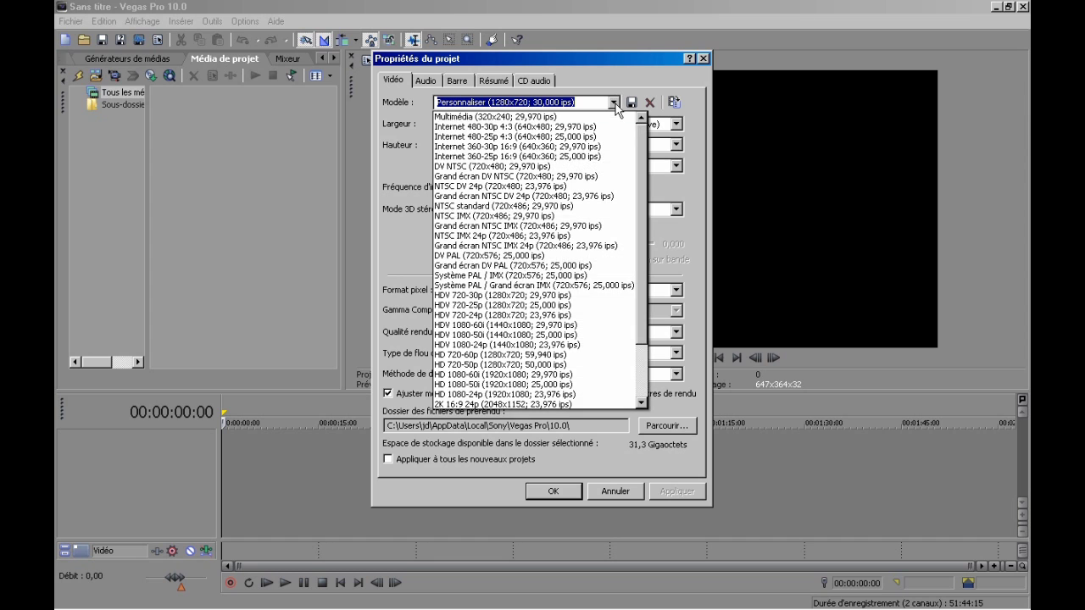
click(586, 312)
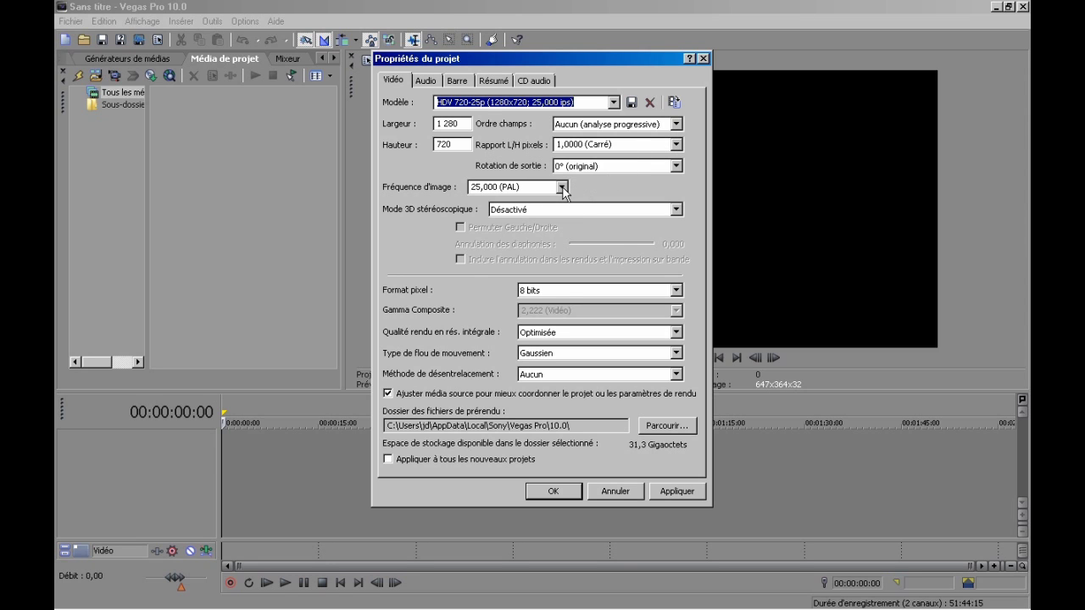
click(561, 187)
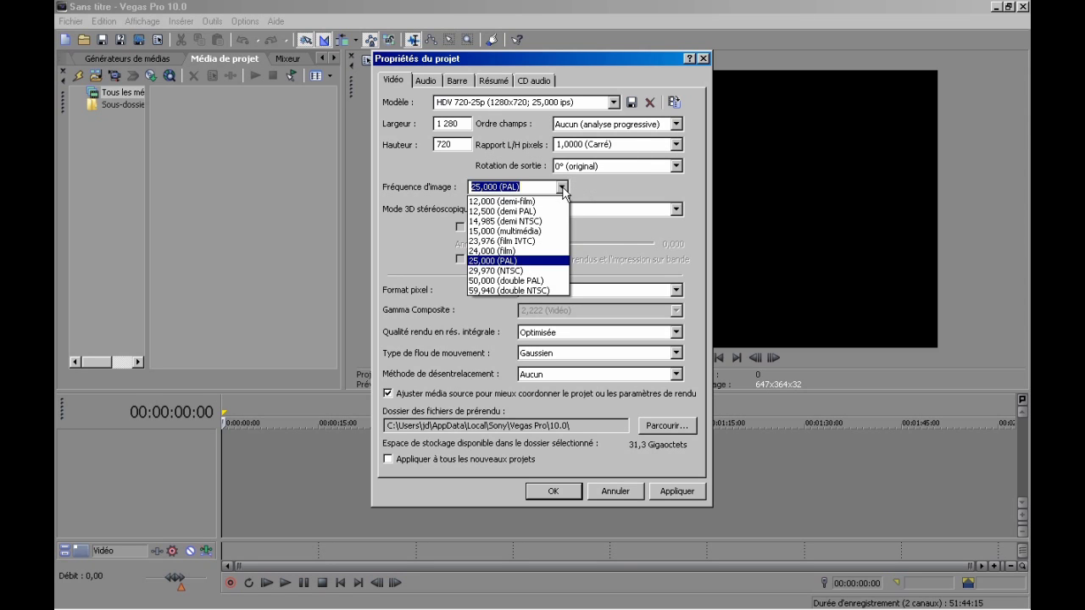
click(531, 272)
click(562, 187)
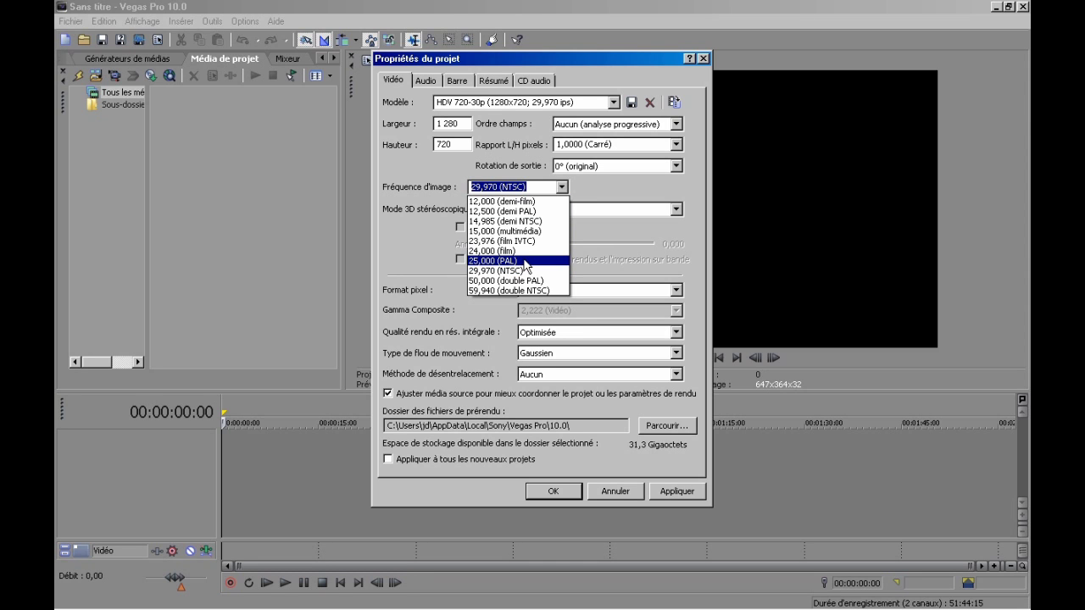
click(526, 262)
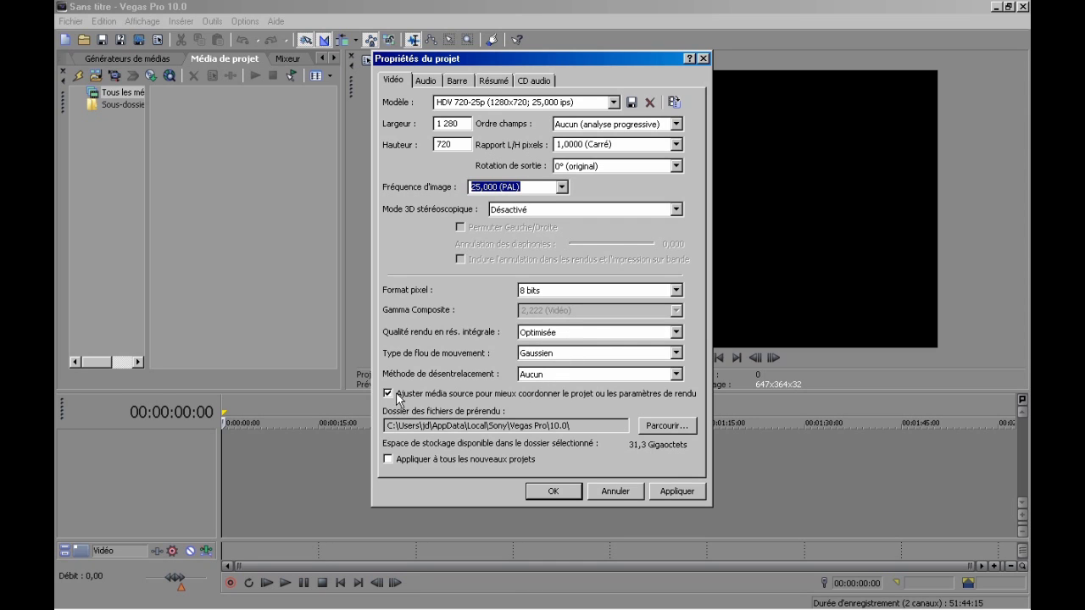
Step: Review the Audio, Ruler, Summary and Audio CD tabs, then confirm the project properties
click(427, 82)
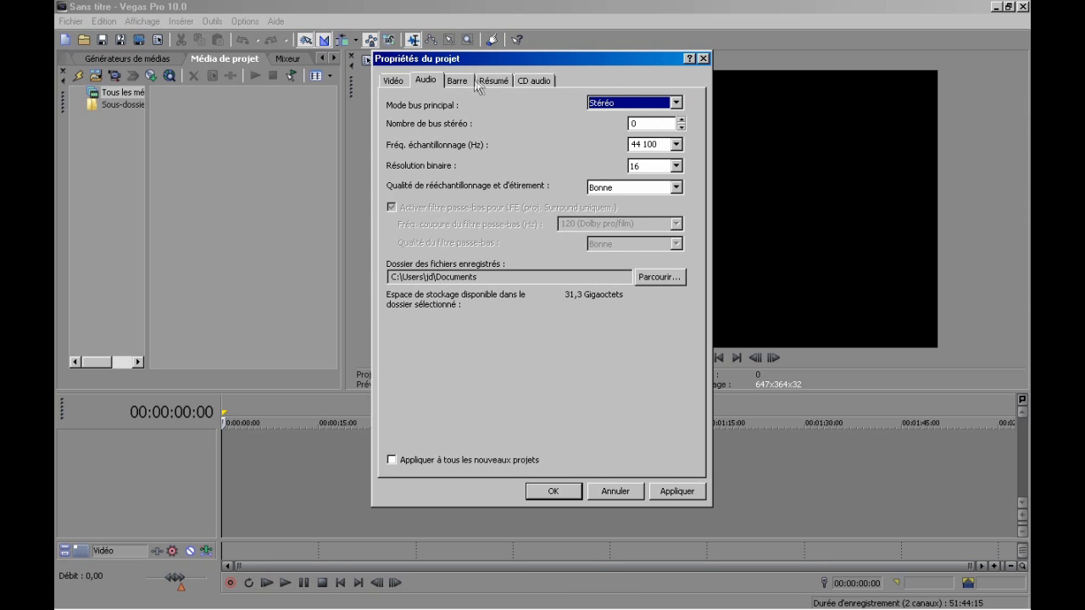
click(463, 85)
click(492, 82)
click(531, 82)
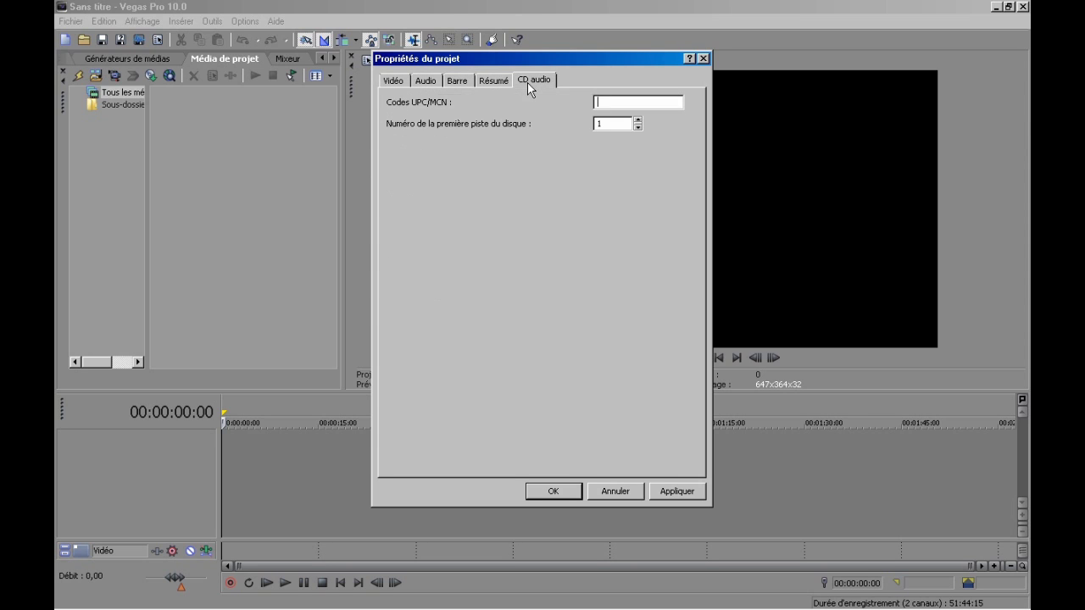
click(543, 493)
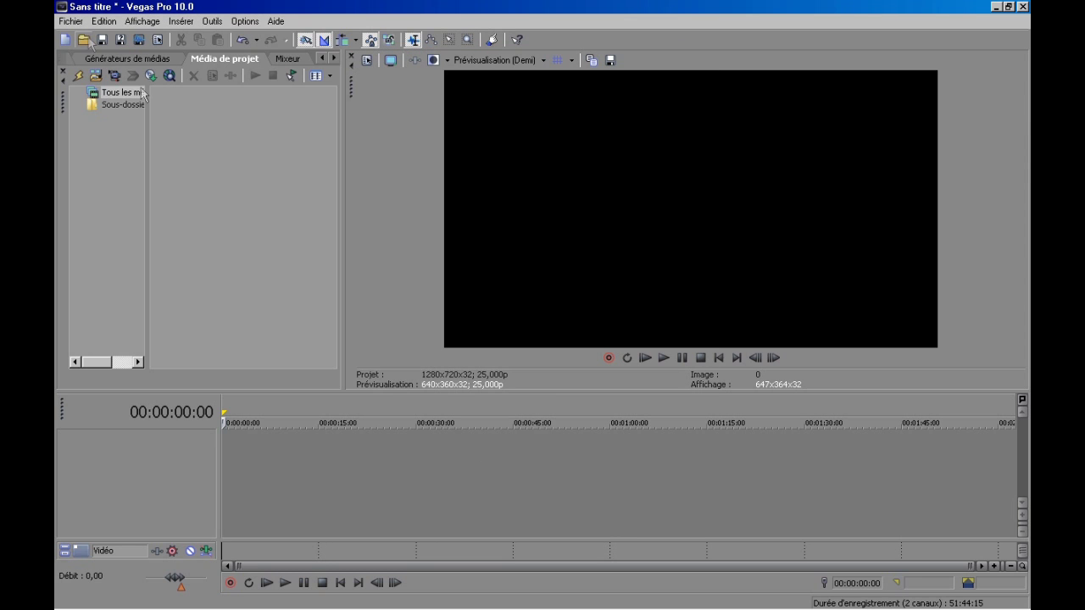
Step: Import AAAAA.LOW3.avi from the capture vidéo folder through File > Import > Media
click(70, 22)
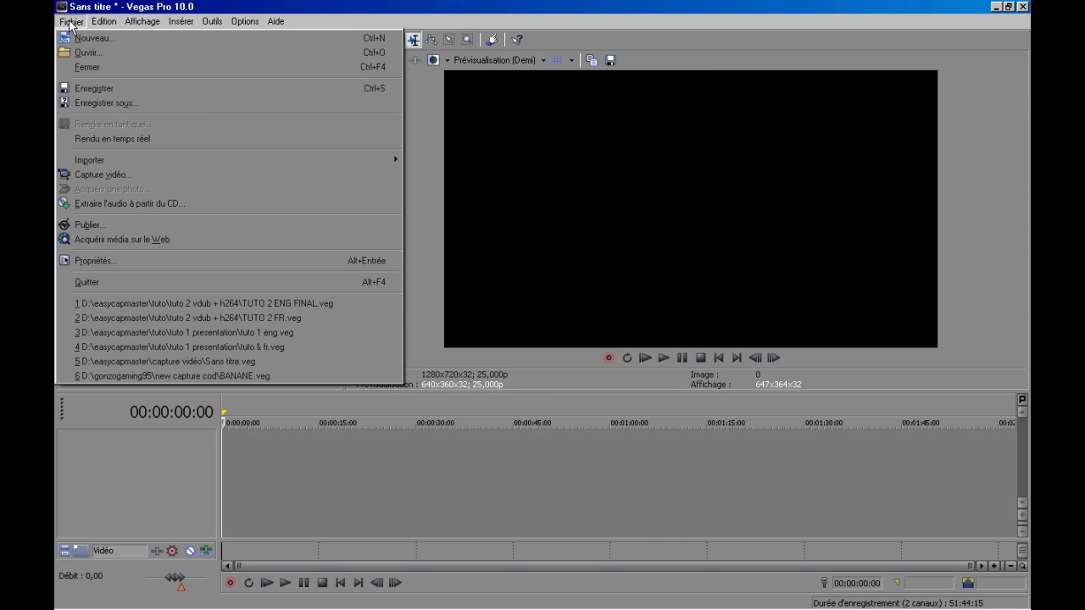
mouse_move(125, 160)
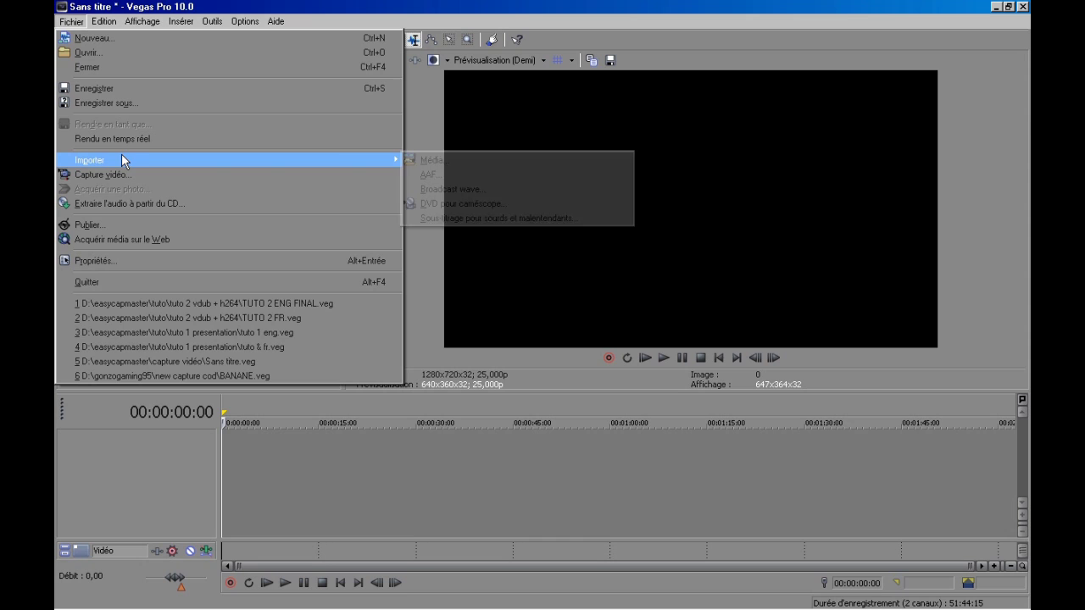
click(436, 160)
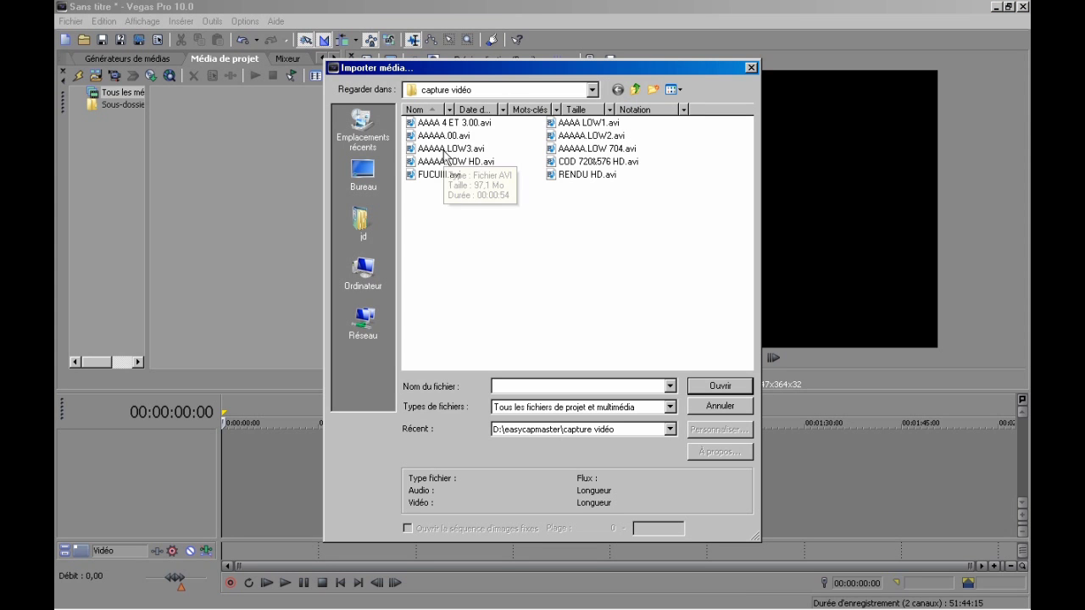
click(443, 154)
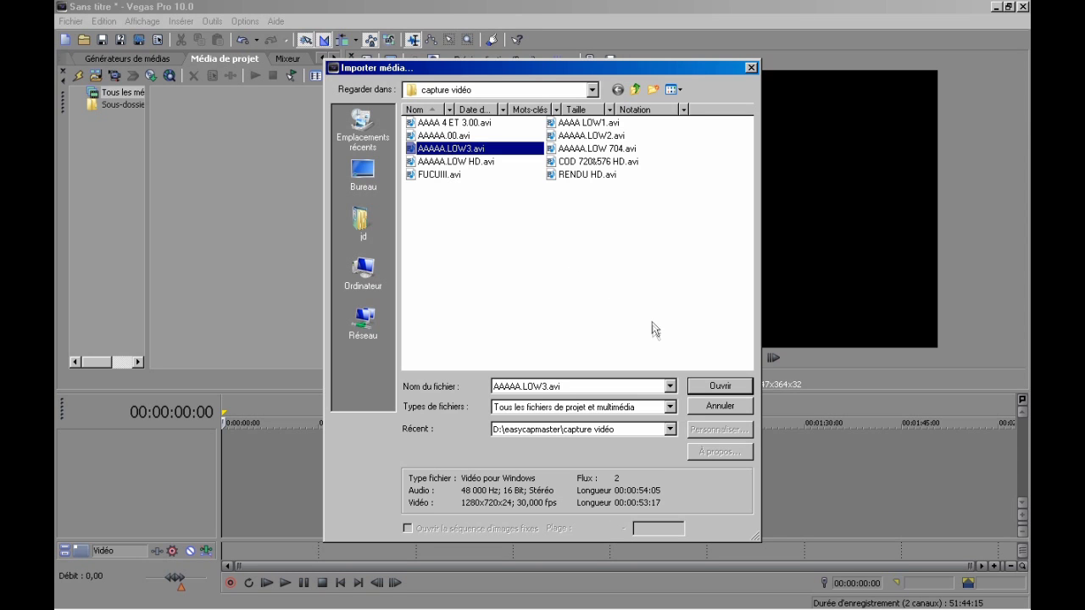
click(721, 386)
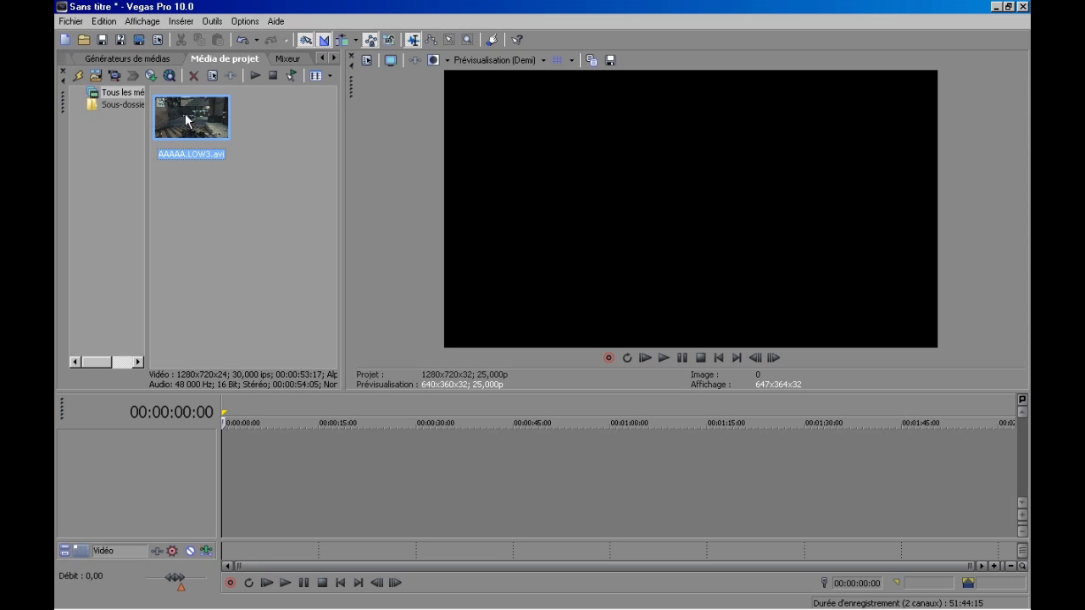
Step: Drag AAAAA.LOW3.avi onto the timeline, loop the whole clip, and set the playhead to 00:00:12:04
drag(187, 120, 233, 458)
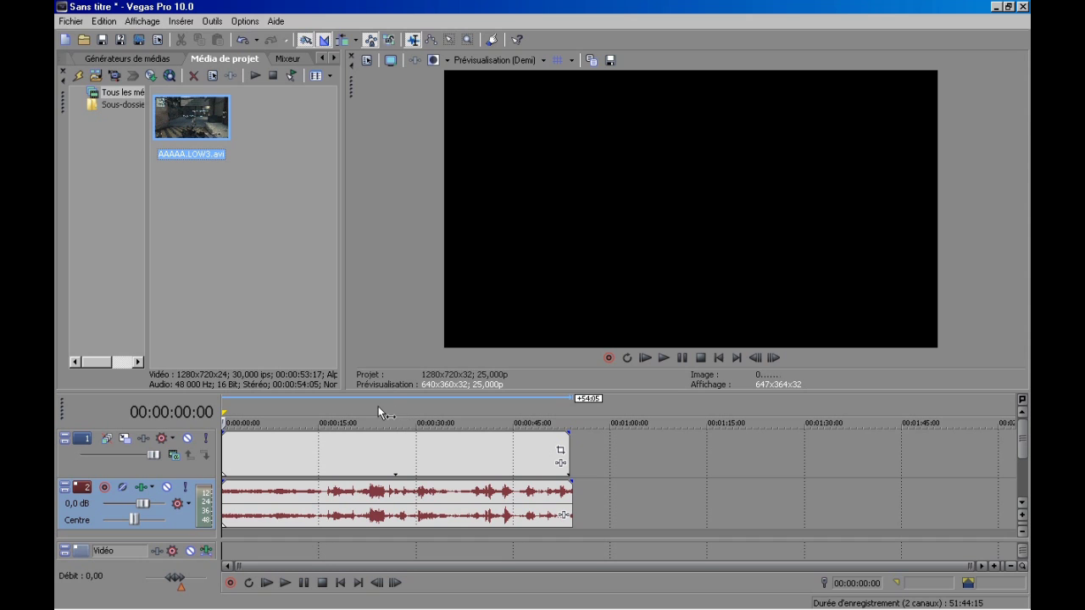
double_click(378, 409)
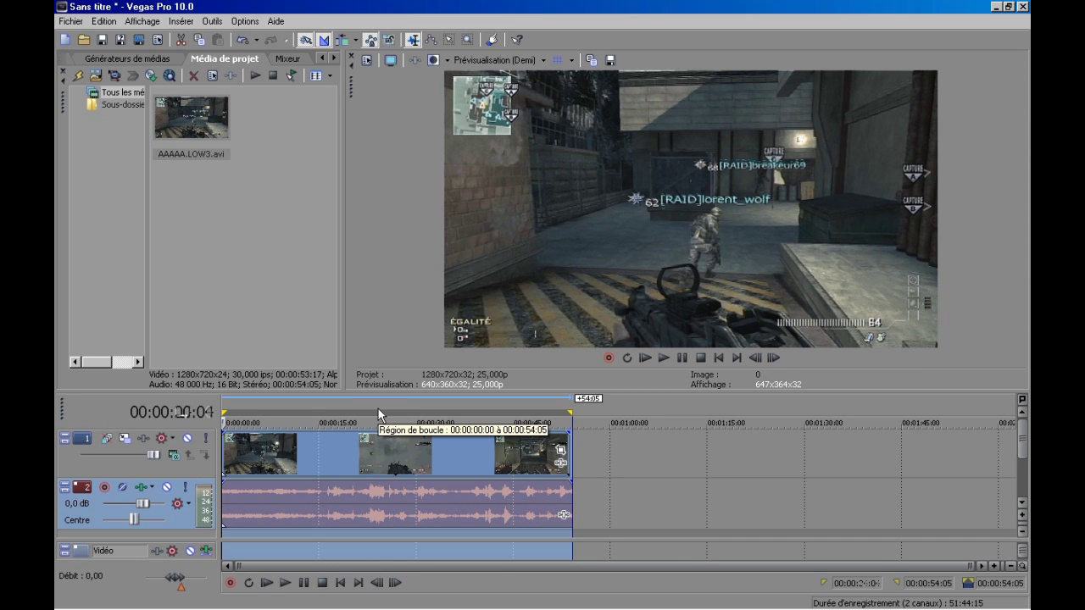
click(300, 403)
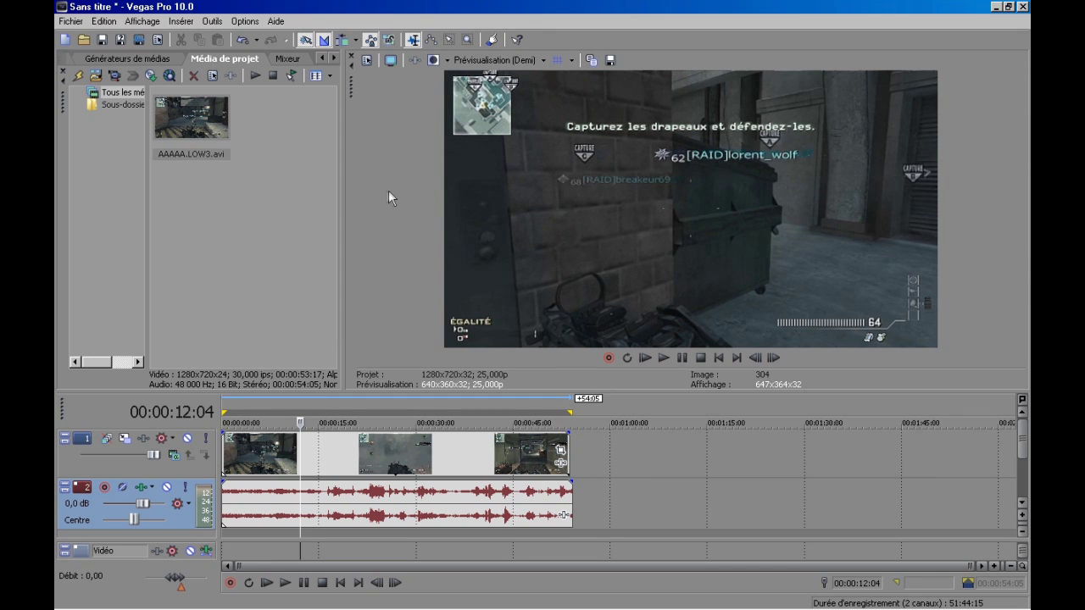
Step: Start a Render As and replace the output file name with TUTUTUTUTT
click(70, 23)
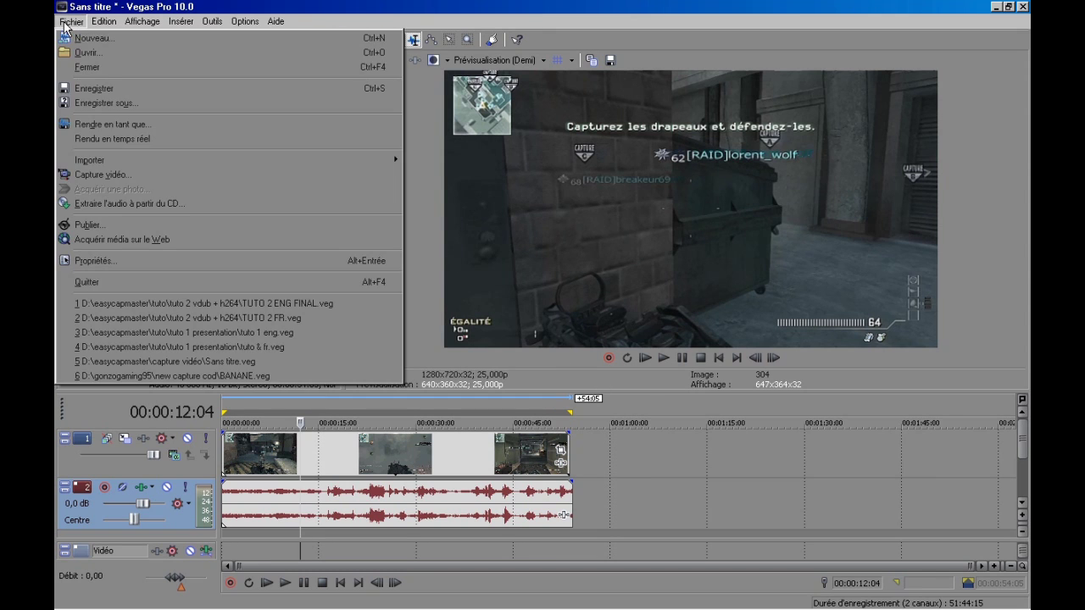
click(95, 127)
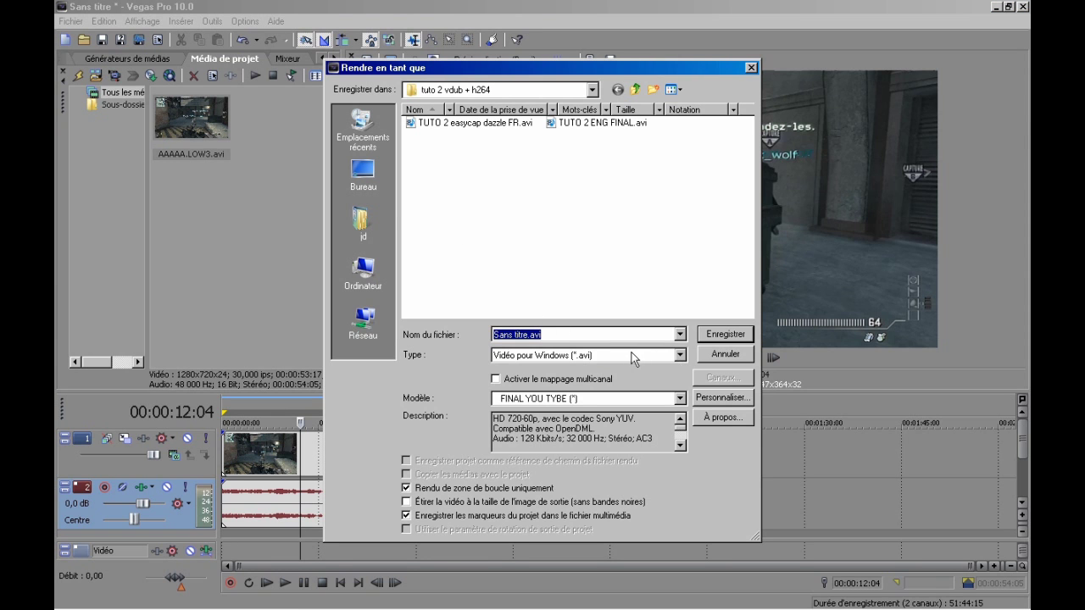
key(BackSpace)
text(TUTUTUTUTTI)
Step: Keep Video for Windows (*.avi) output, pick the FINAL YOU TYBE template, and customize it
click(679, 355)
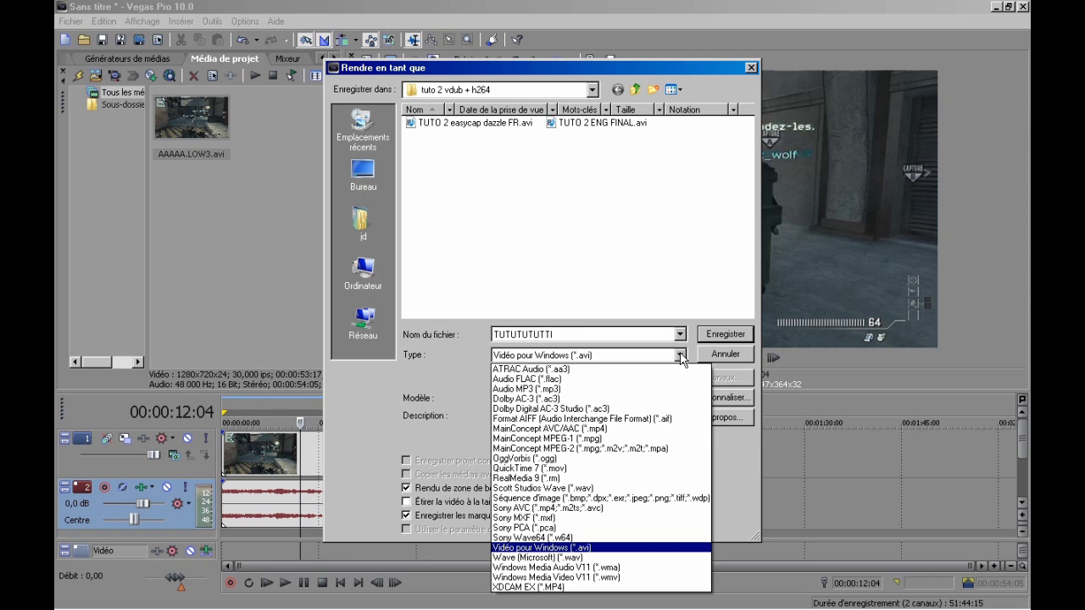
click(597, 548)
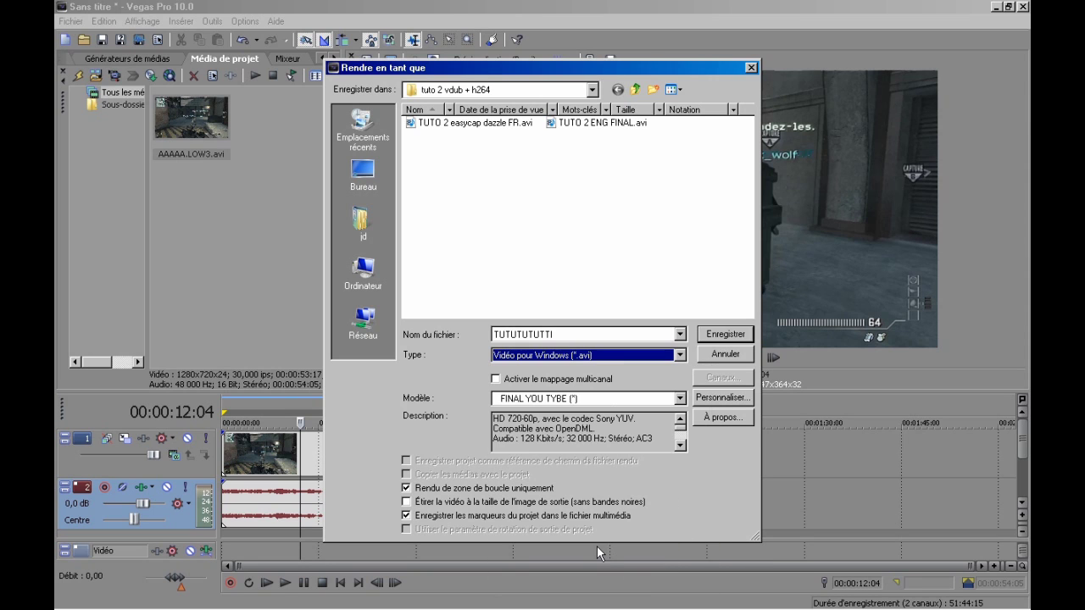
click(680, 400)
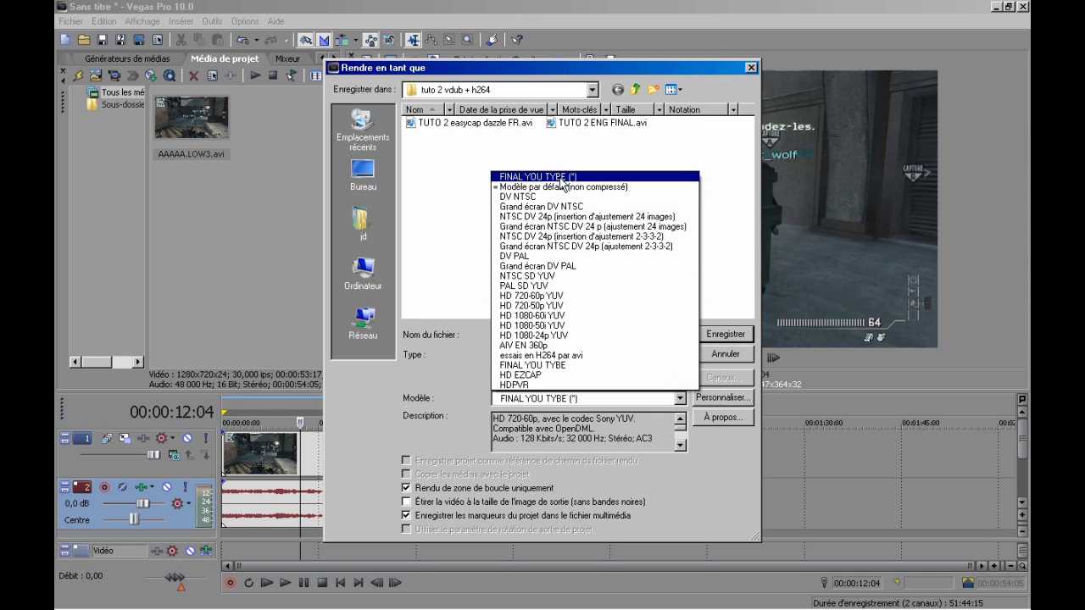
click(562, 178)
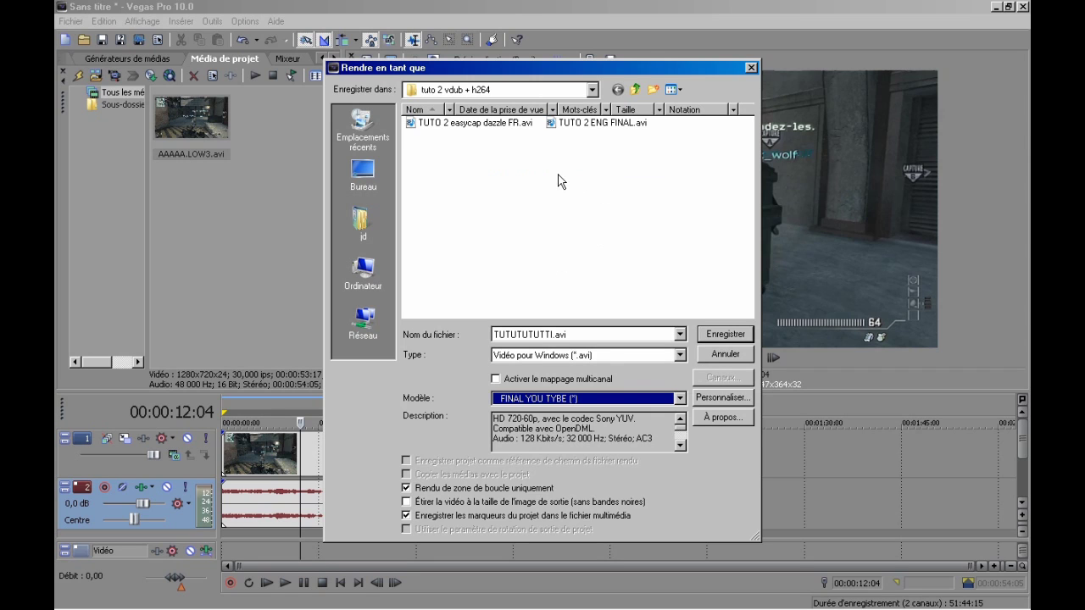
click(717, 401)
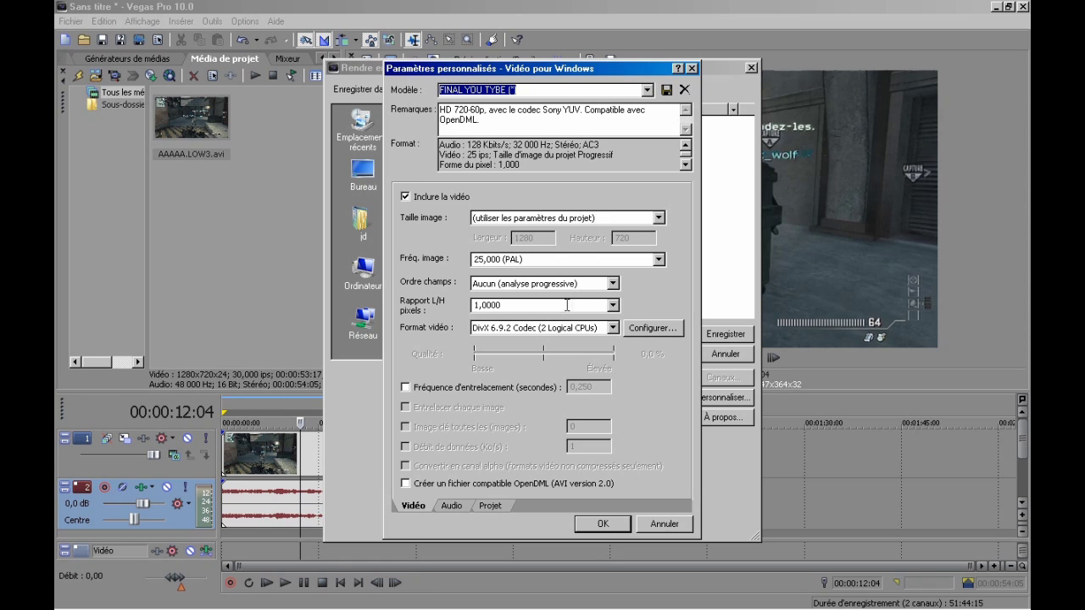
Step: Re-select DivX 6.9.2 Codec as the video format in the custom settings
click(614, 329)
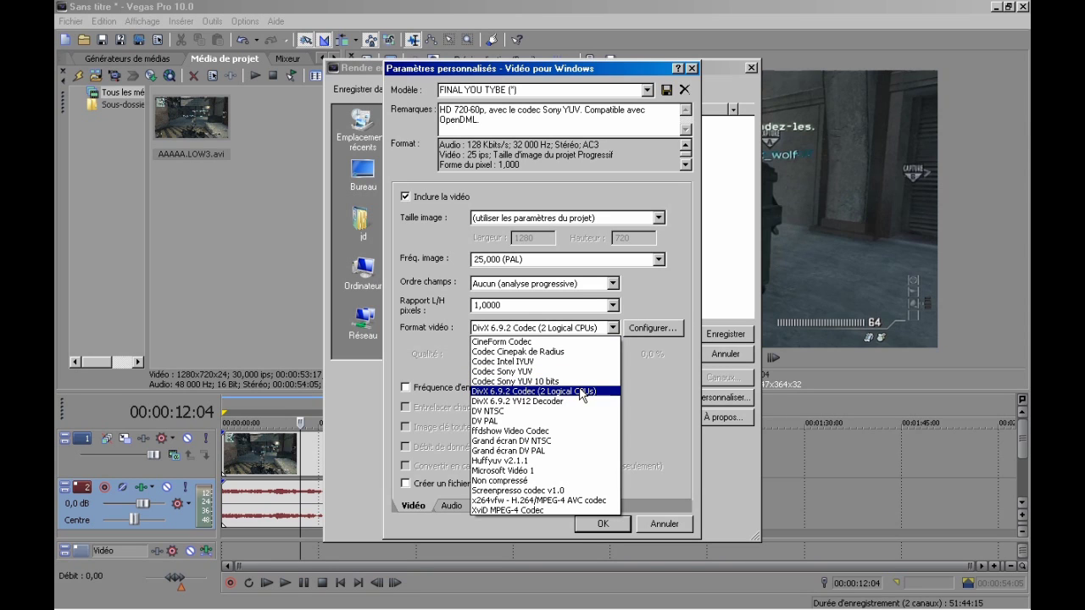
click(552, 392)
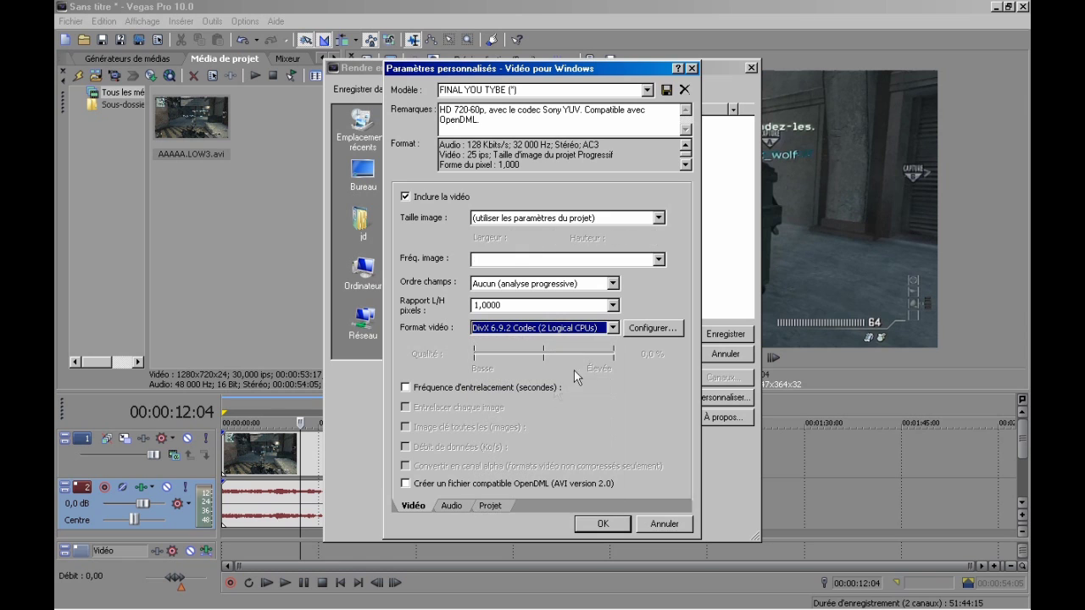
Step: In the DivX properties, set profile 1080HD, presets enabled at top quality, and 1-pass rate control
click(647, 330)
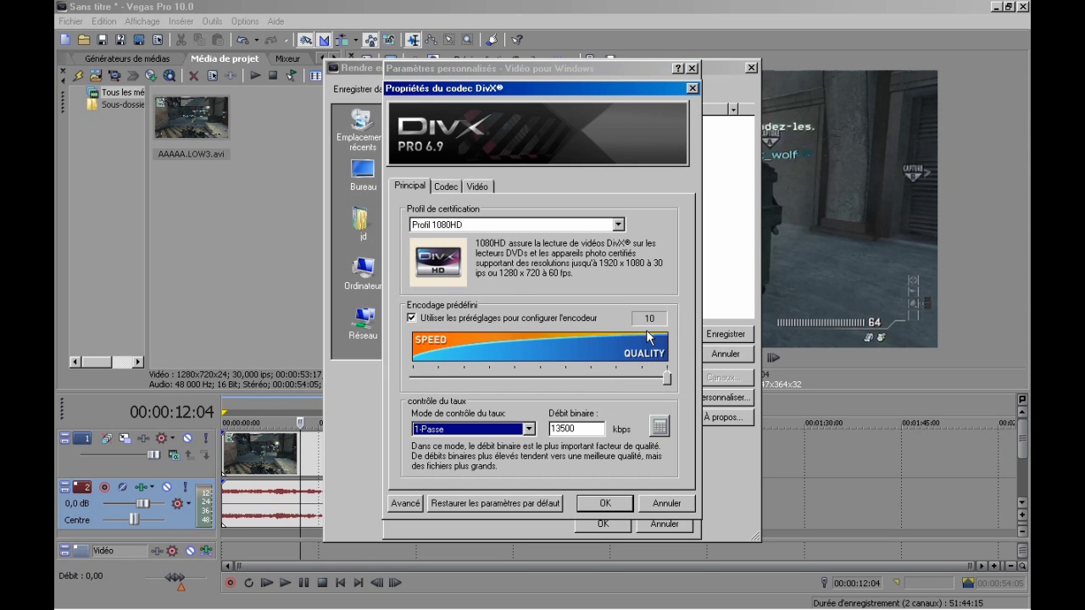
mouse_move(546, 97)
mouse_down()
mouse_move(456, 136)
mouse_move(556, 114)
mouse_up()
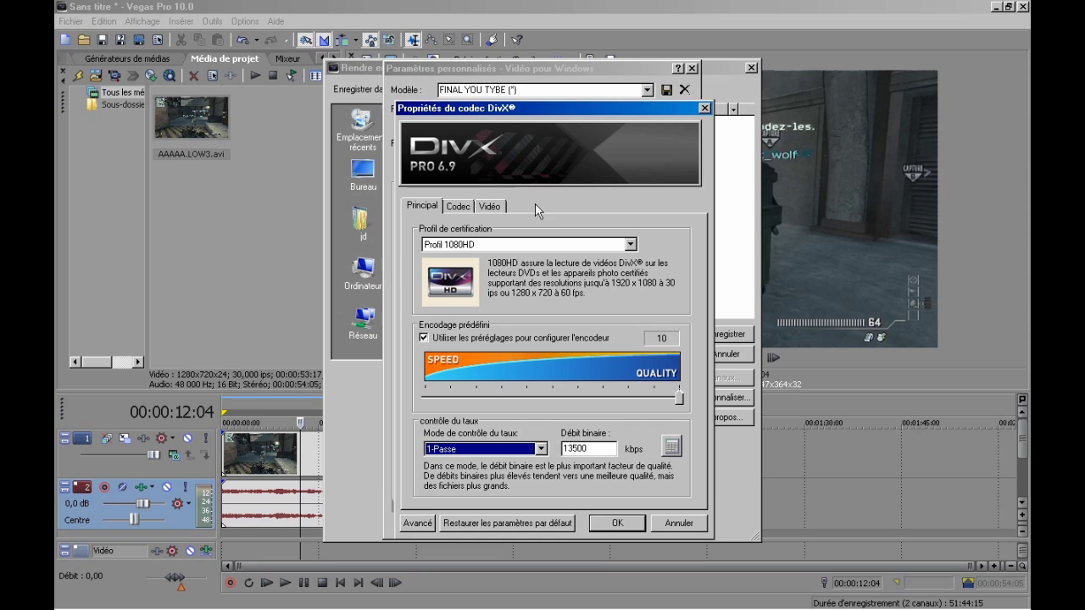
click(631, 246)
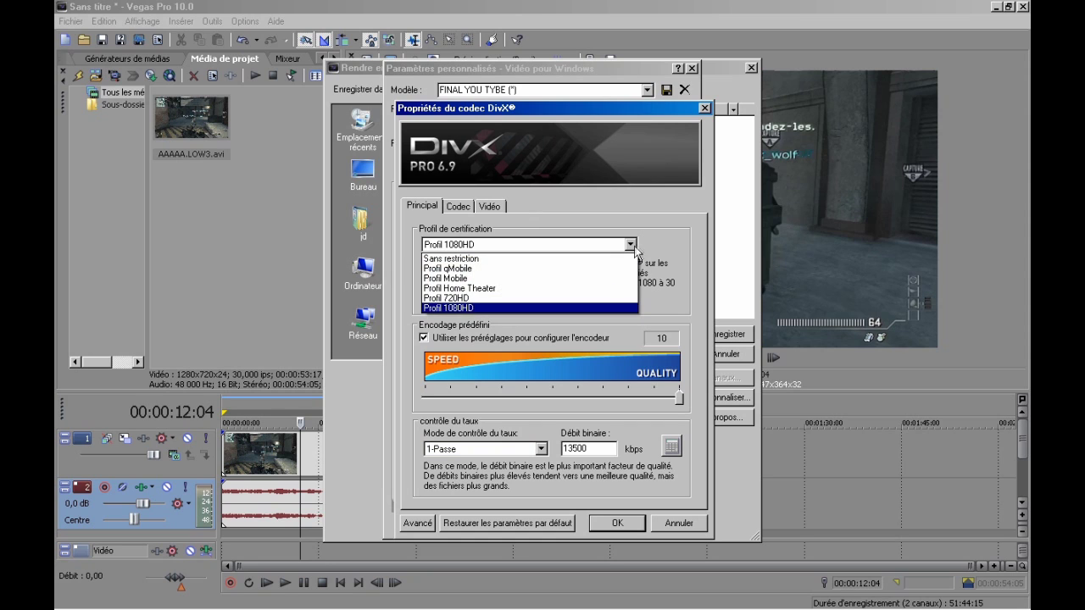
click(538, 310)
click(425, 338)
click(424, 338)
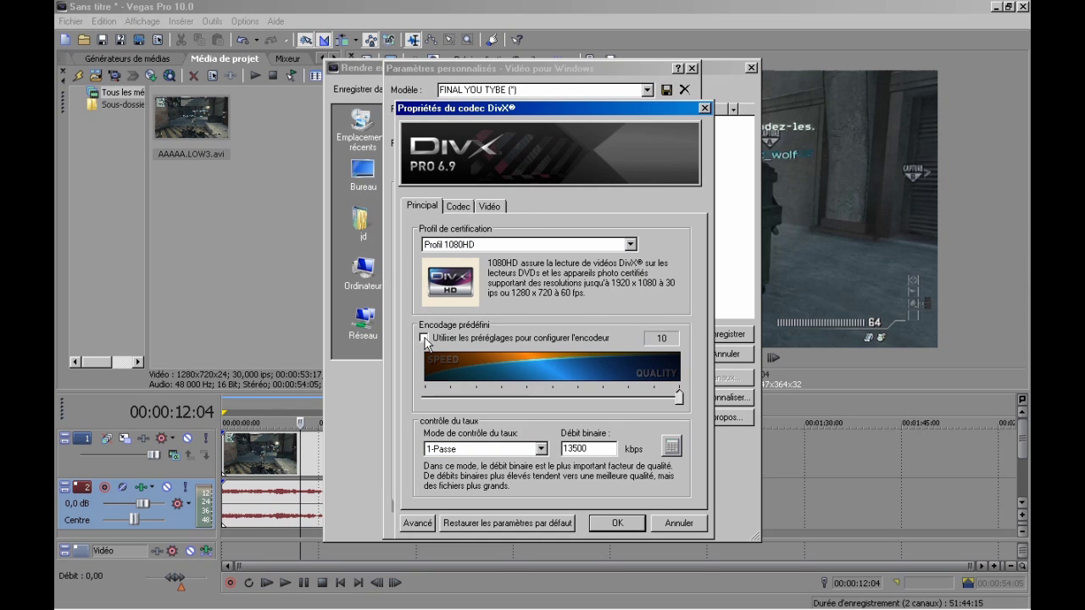
click(425, 339)
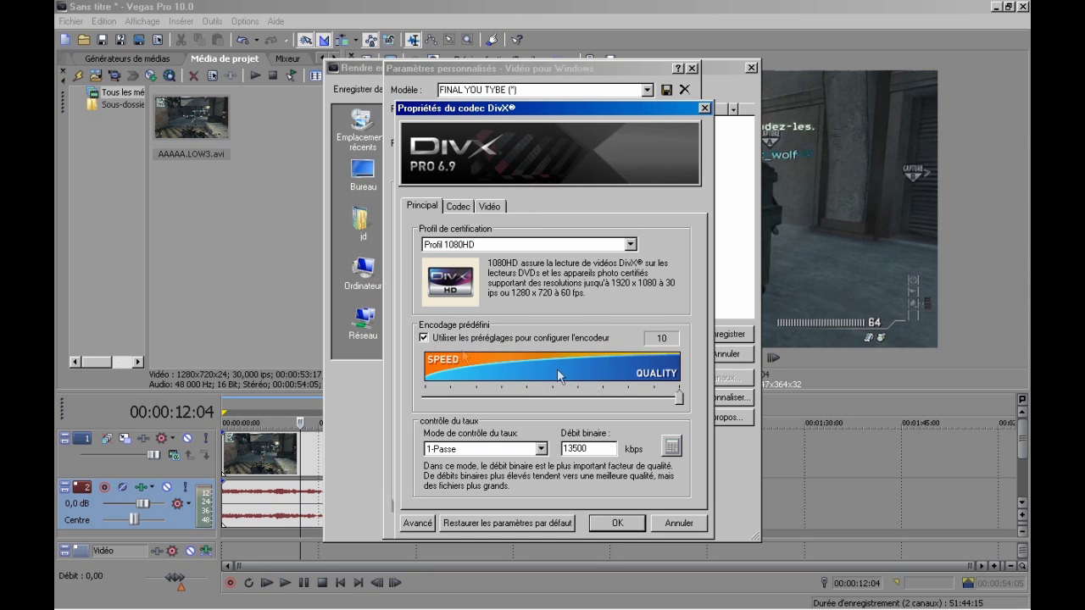
click(541, 449)
click(542, 450)
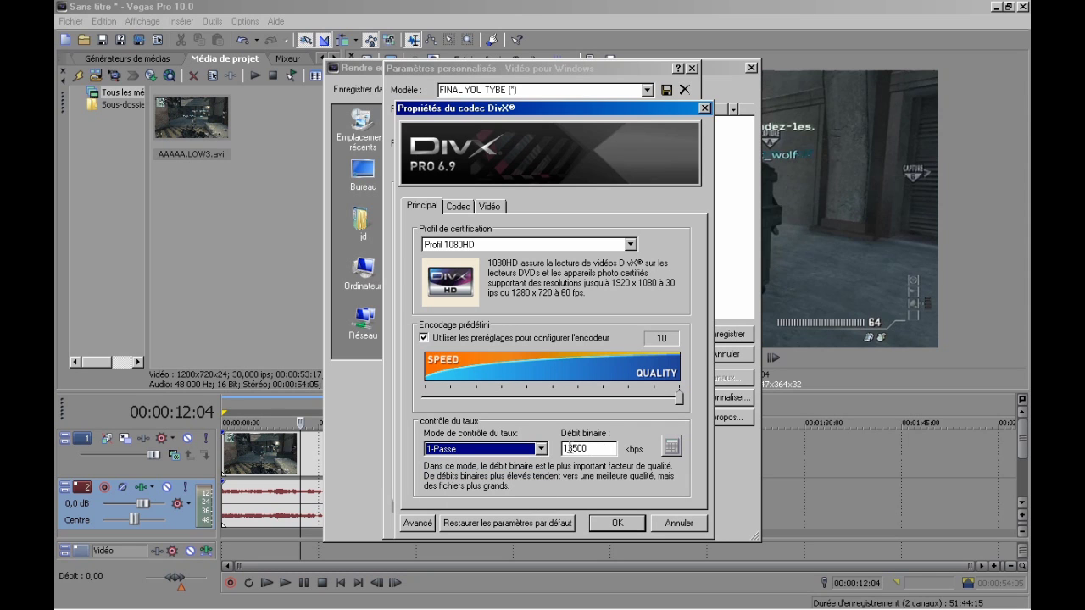
Step: On the Codec tab, set SSE4 detection to Enabled using SSE2
click(455, 207)
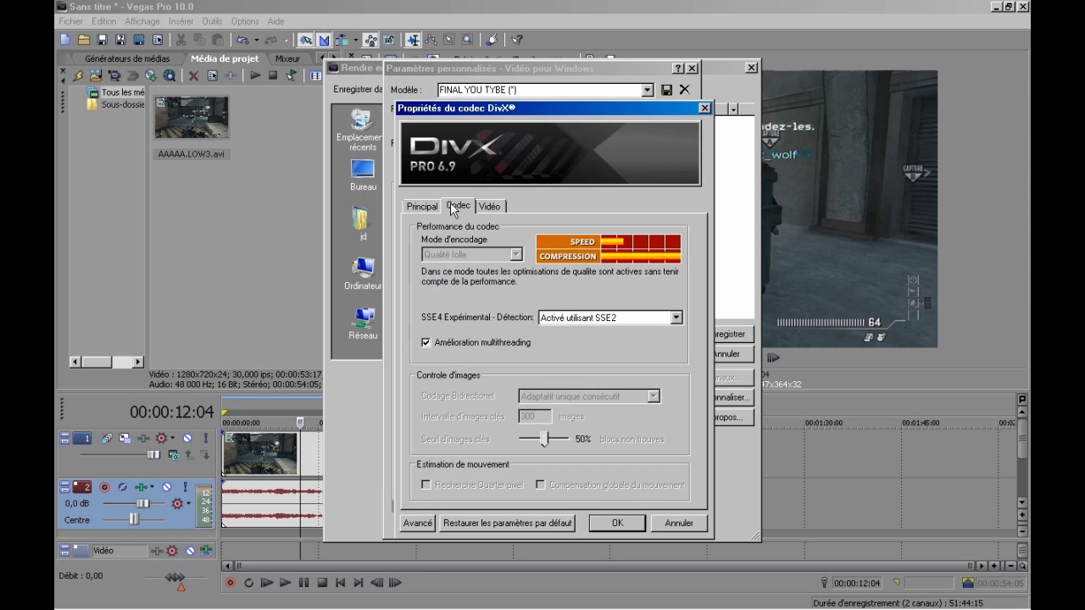
click(678, 318)
click(640, 345)
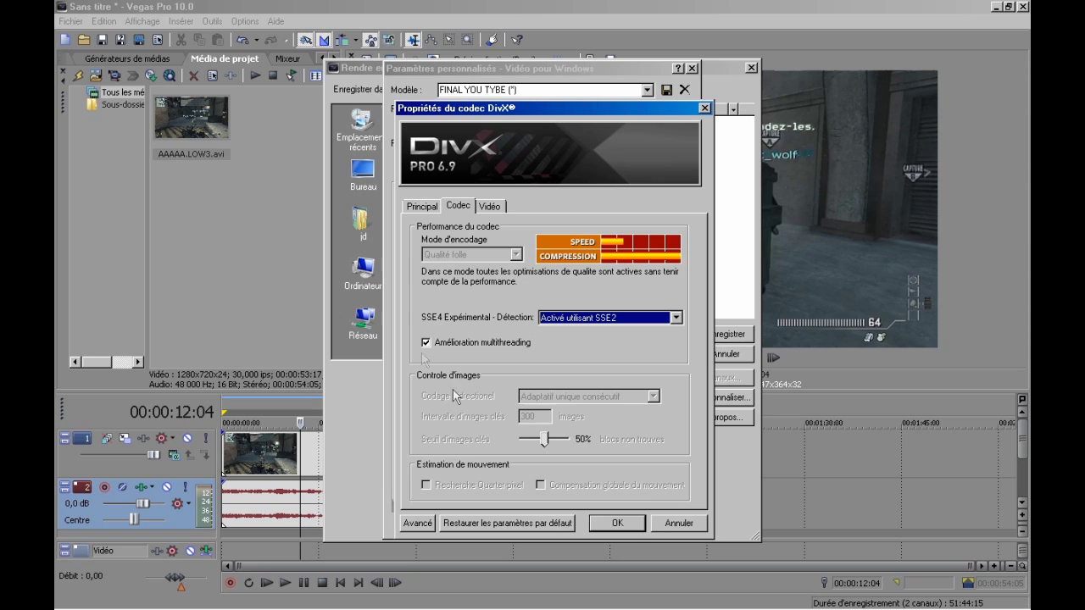
Step: On the DivX Video tab, keep noise reduction Inactif and progressive source, choose Effet de masquage, and confirm
click(491, 207)
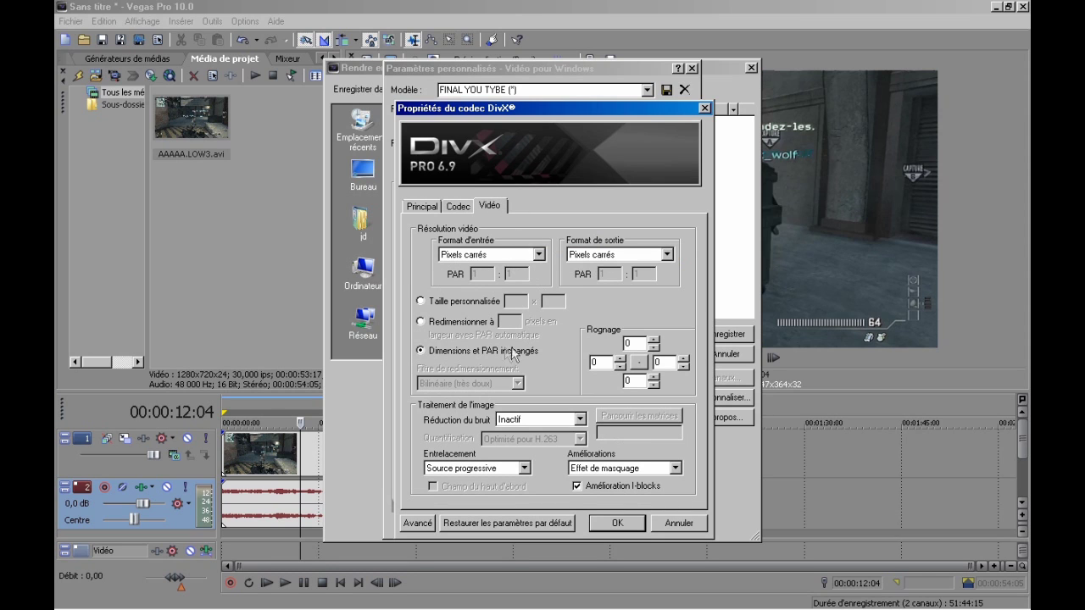
scroll(580, 421, down, 2)
scroll(582, 424, up, 2)
click(582, 420)
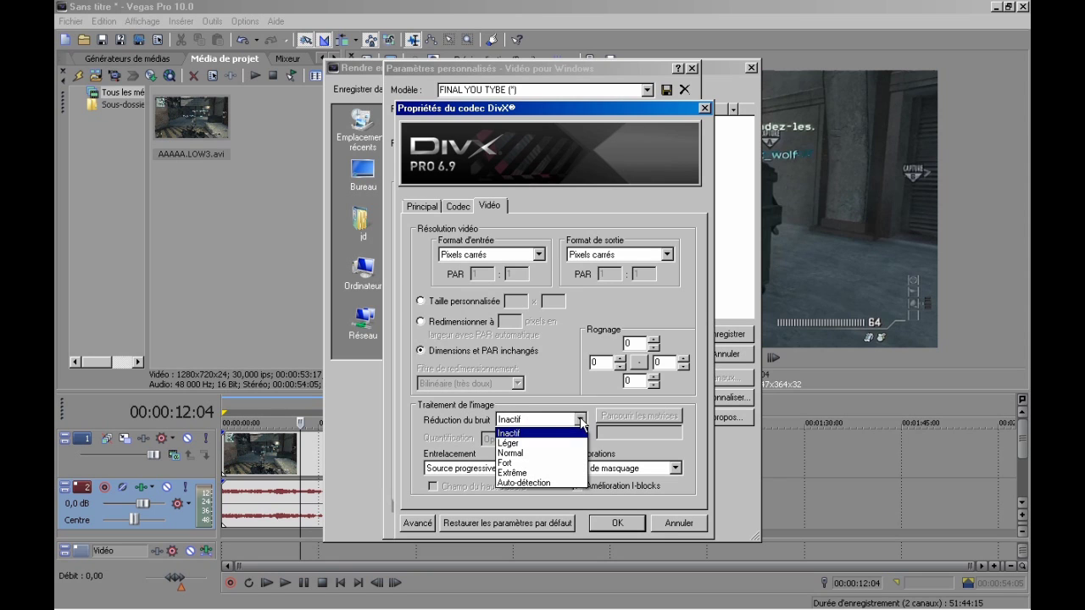
click(560, 434)
click(525, 468)
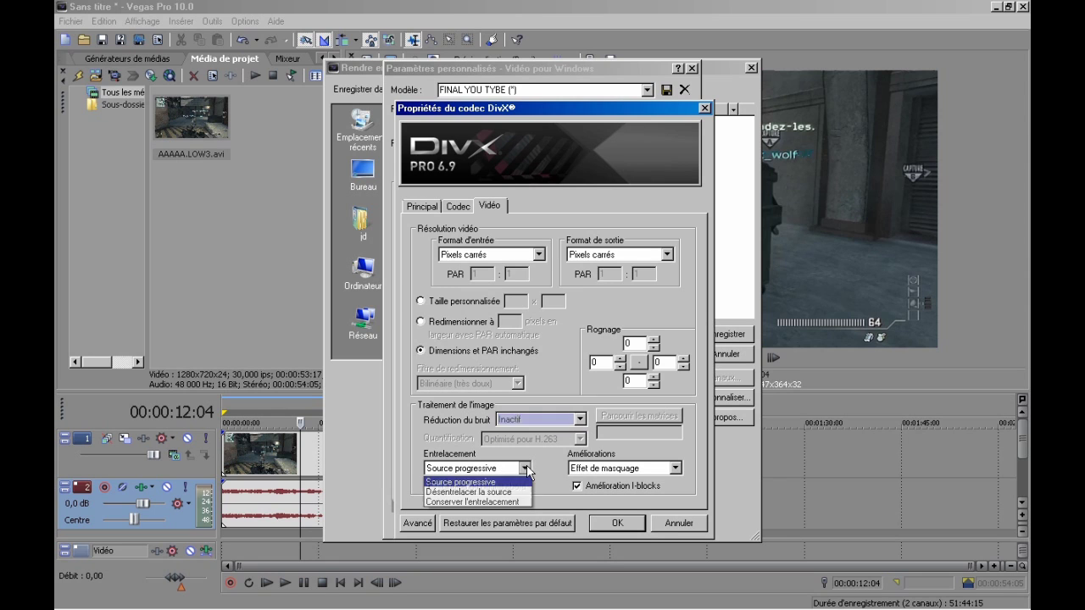
click(475, 480)
click(676, 468)
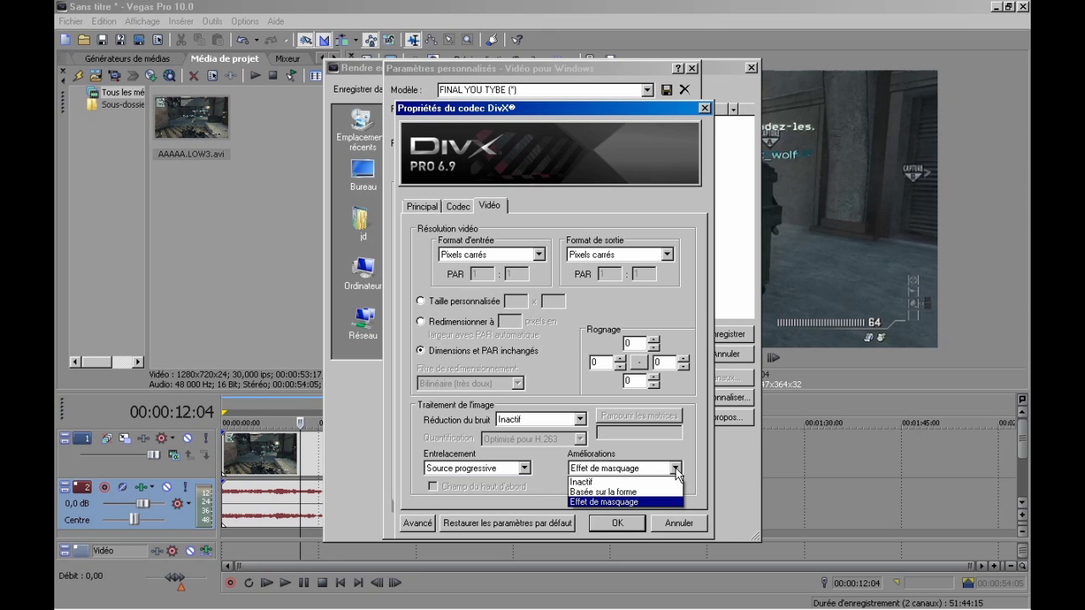
click(653, 502)
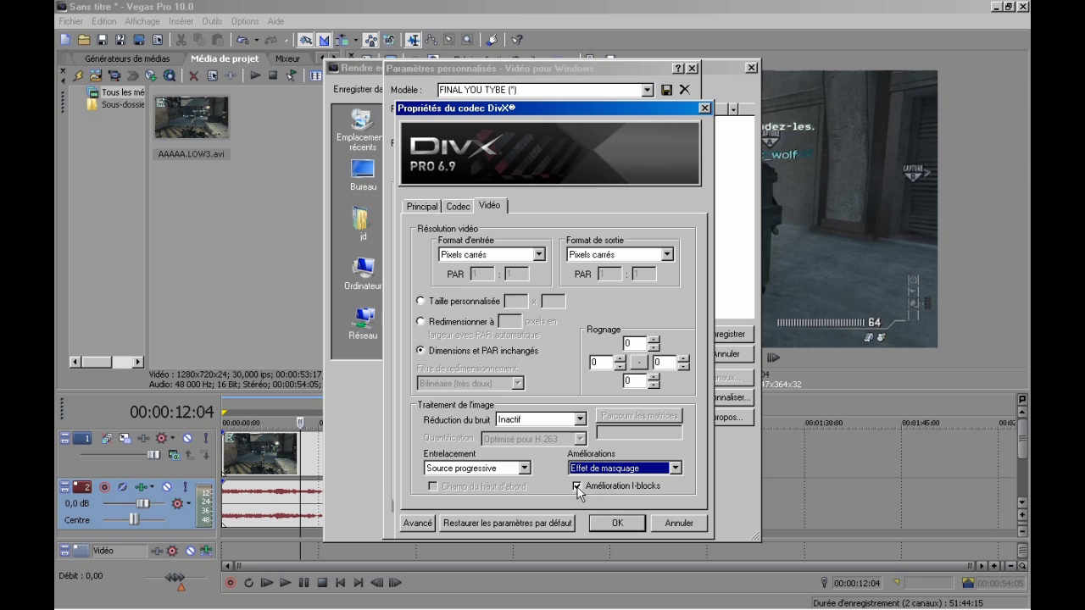
click(615, 524)
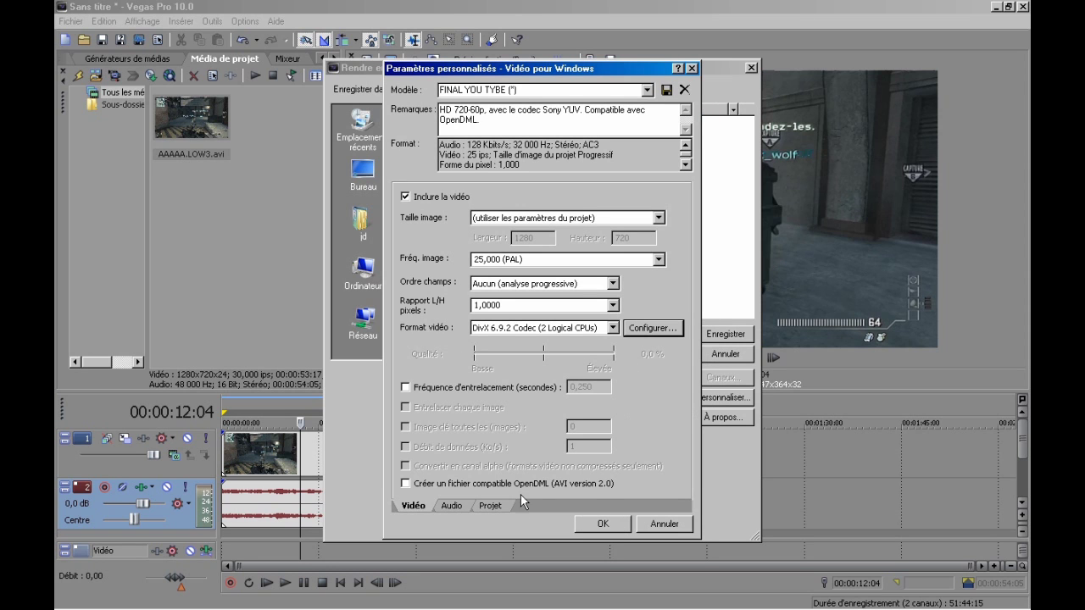
Step: Keep AC-3 audio at 128 kBit/s, 32000 Hz stereo and Optimisée video render quality
click(452, 505)
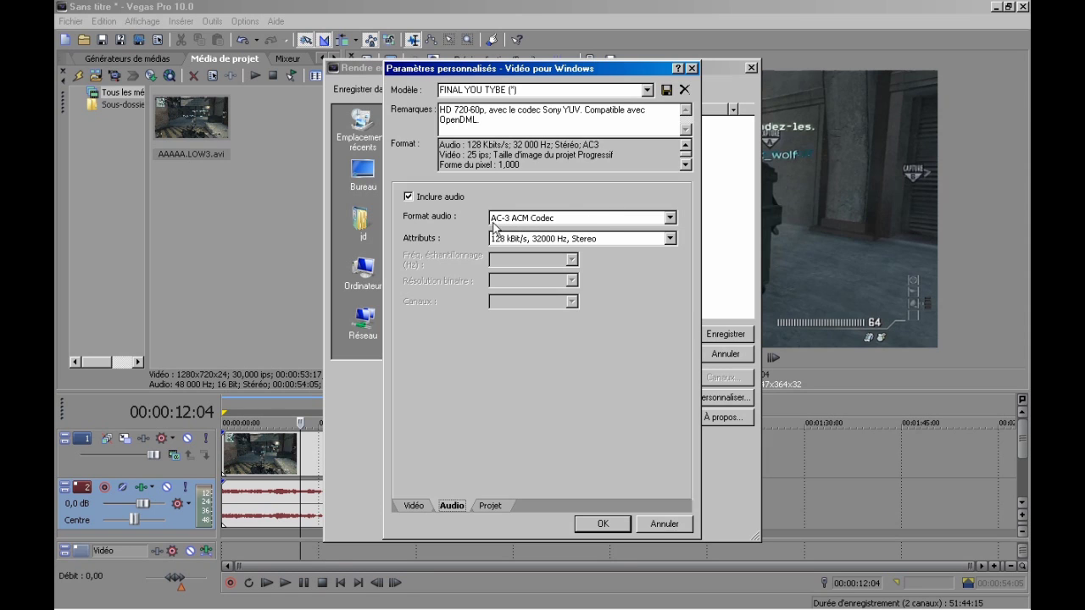
click(670, 239)
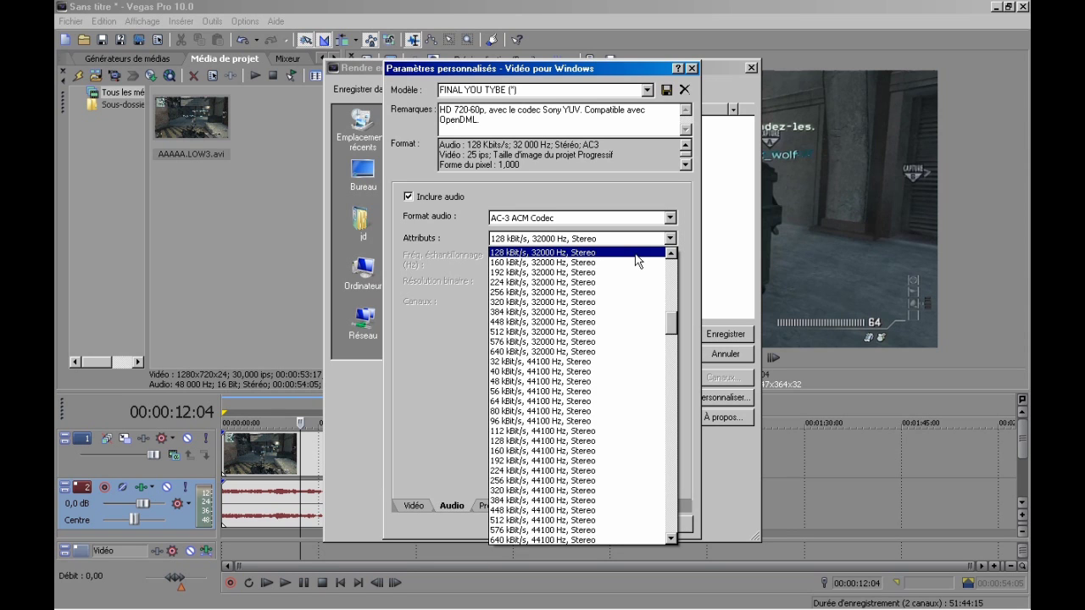
click(636, 254)
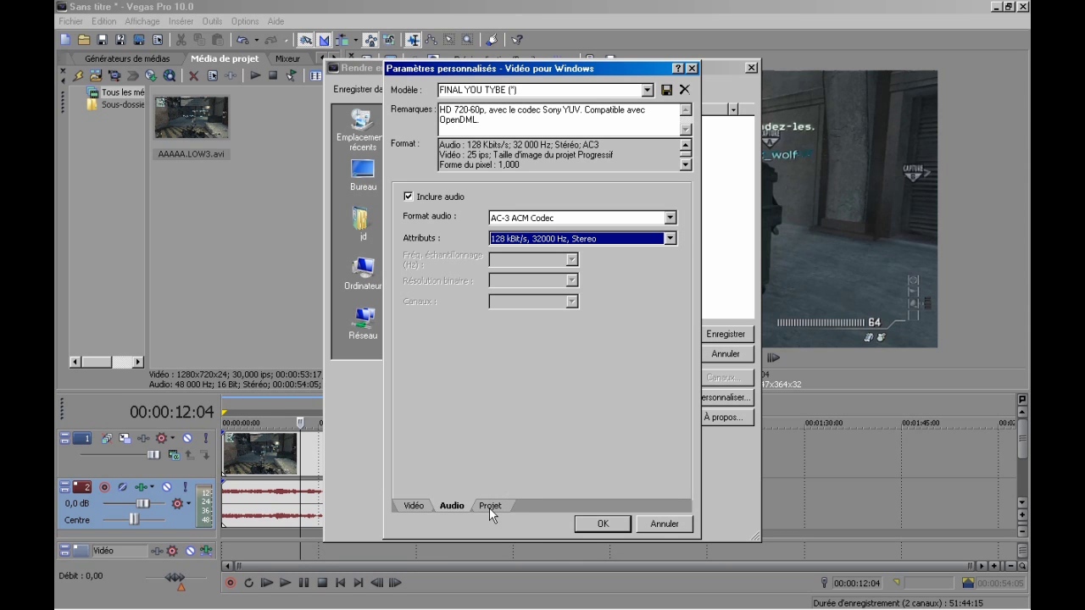
click(490, 507)
click(678, 199)
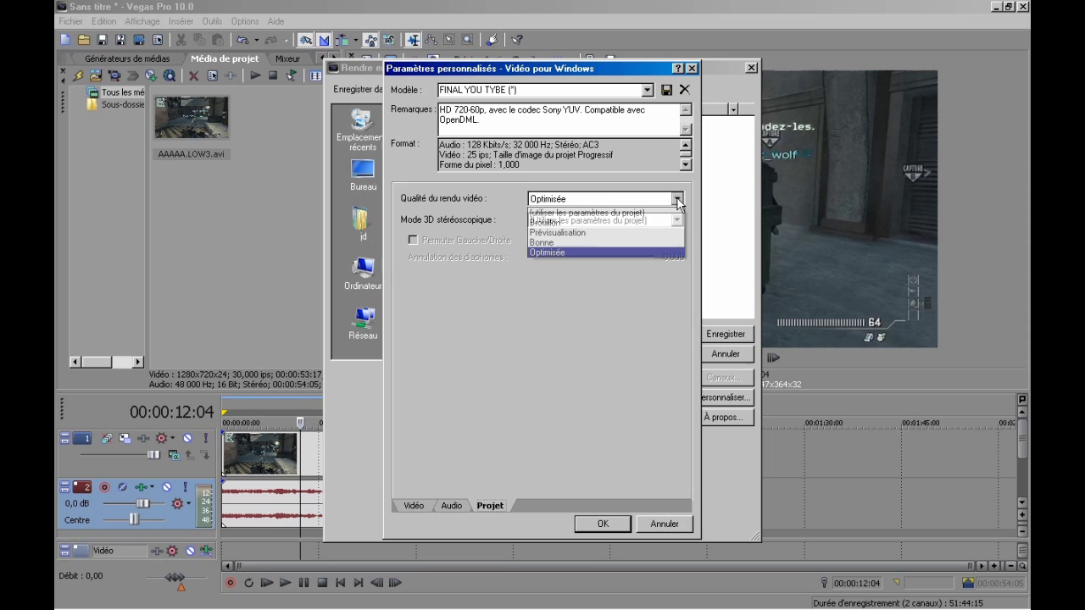
click(678, 202)
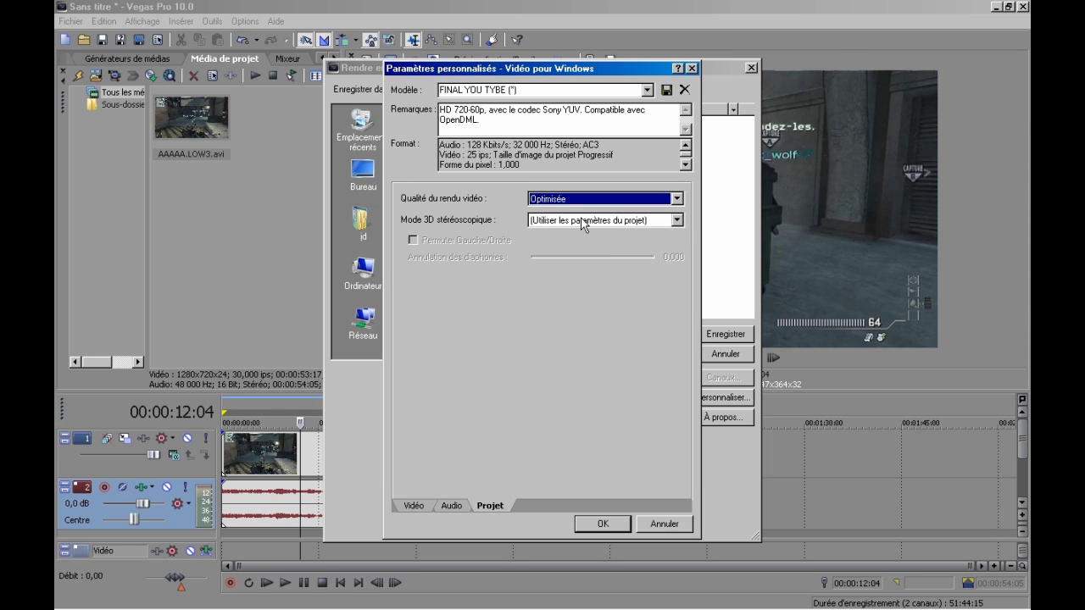
Step: Apply the custom template, start rendering TUTUTUTUTTI.avi, then cancel the render
click(609, 524)
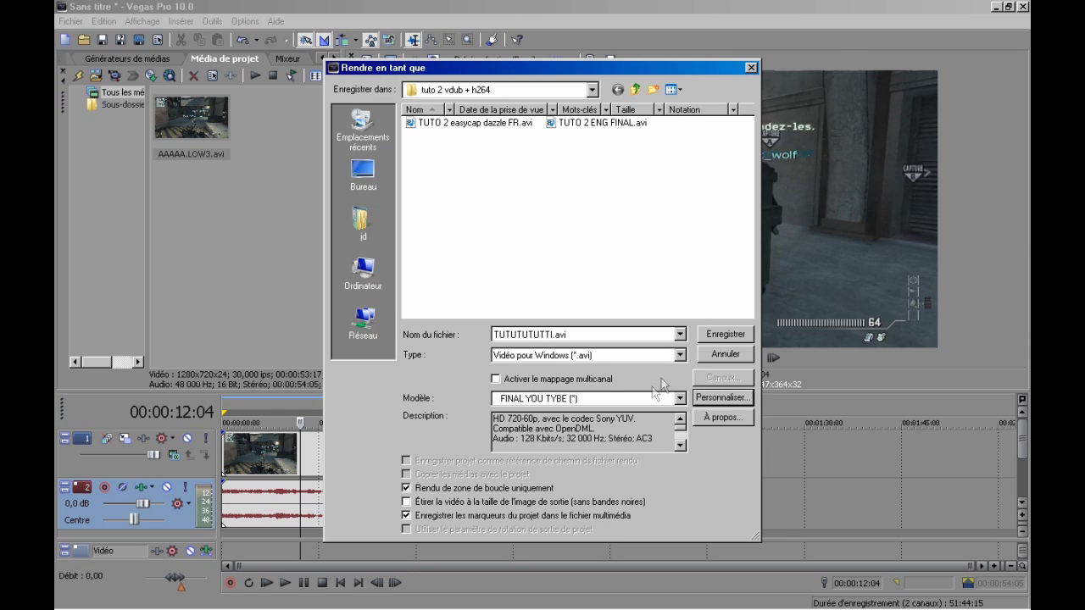
click(714, 335)
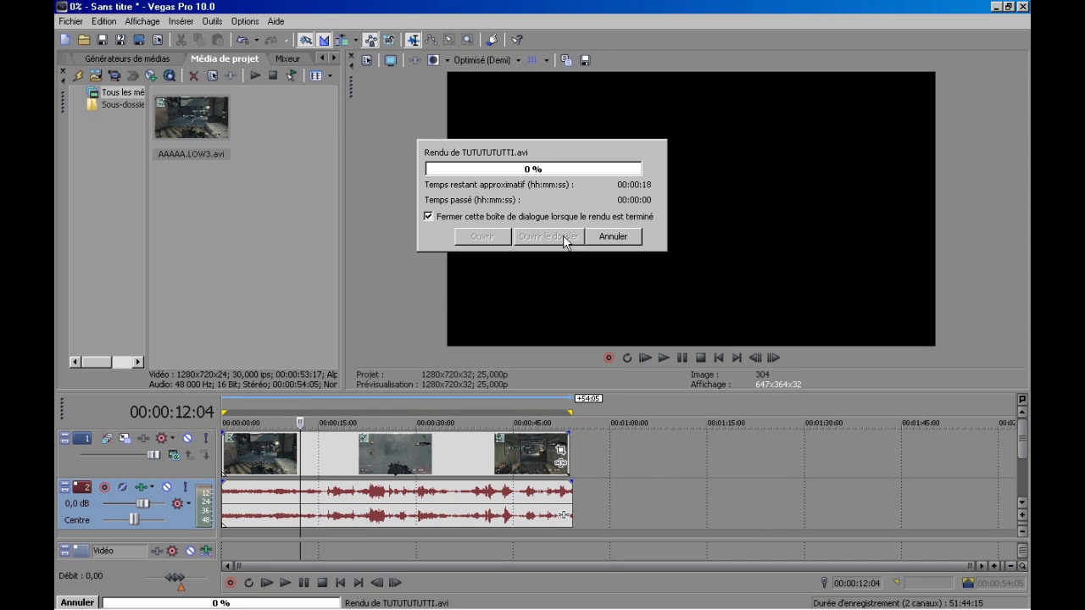
click(612, 238)
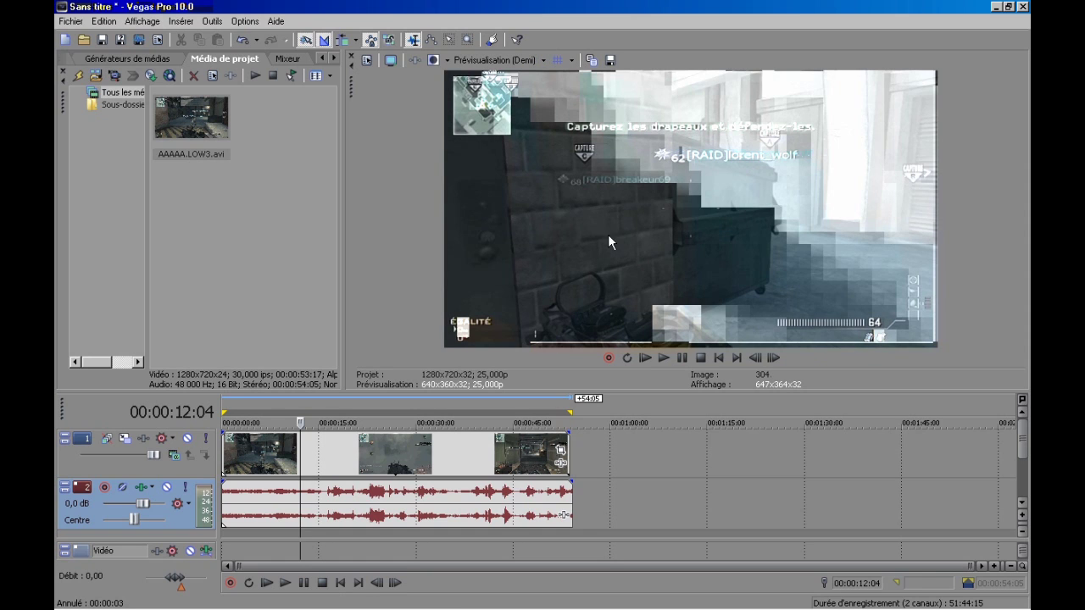